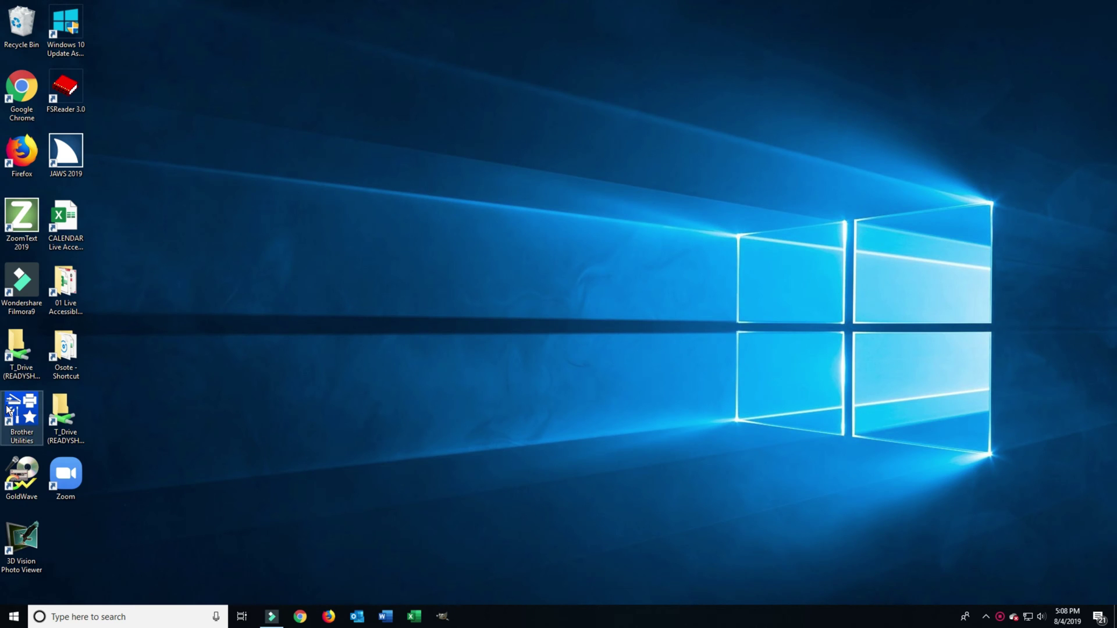
Search the Start menu for 'magnifier' and launch the Magnifier app.
key("super")
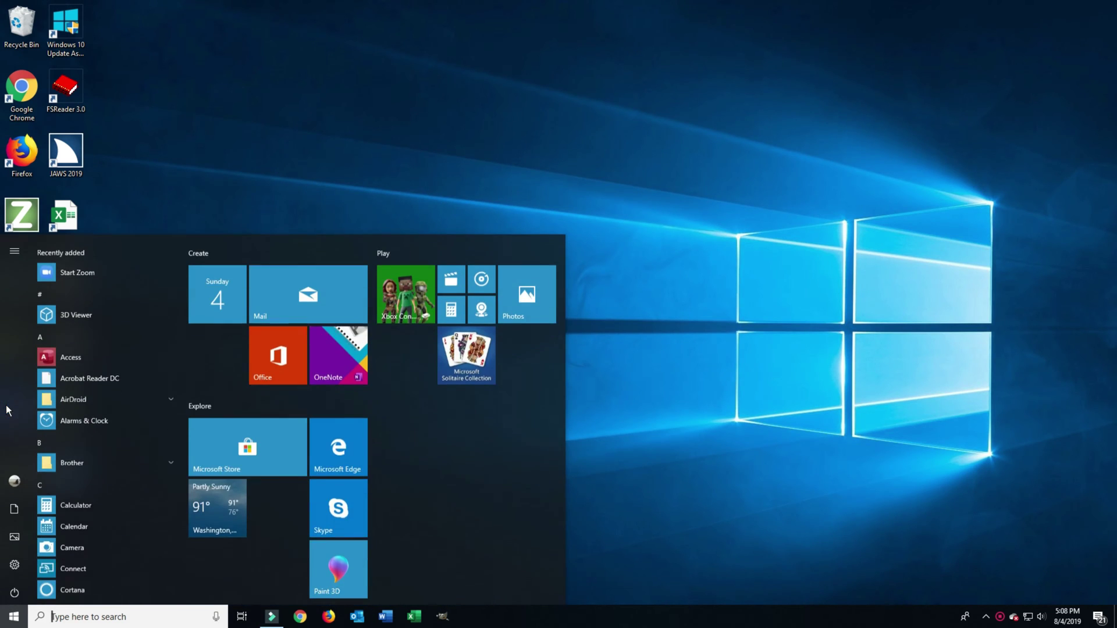
type("magnifier")
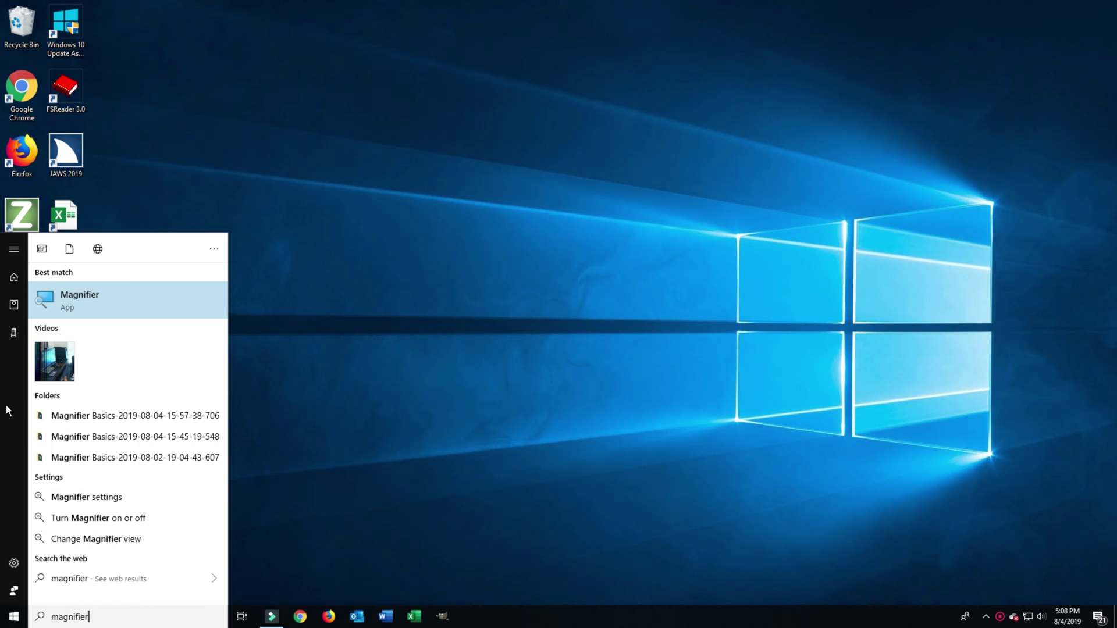
key("Return")
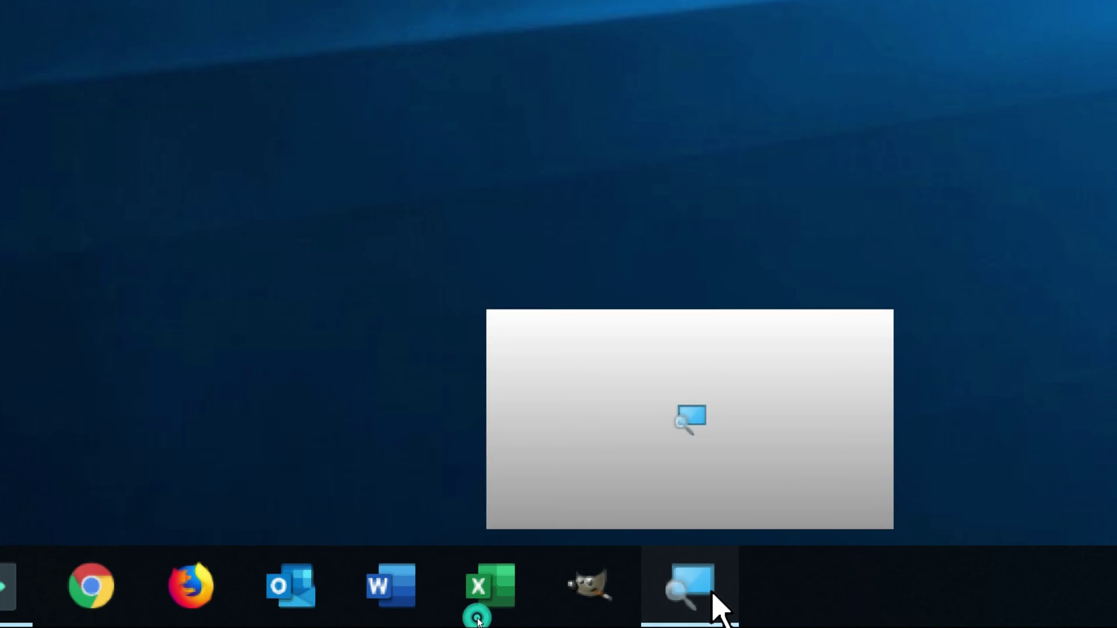
Bring up the Magnifier window, move it to the centre, and lower magnification to 150%.
left_click(714, 597)
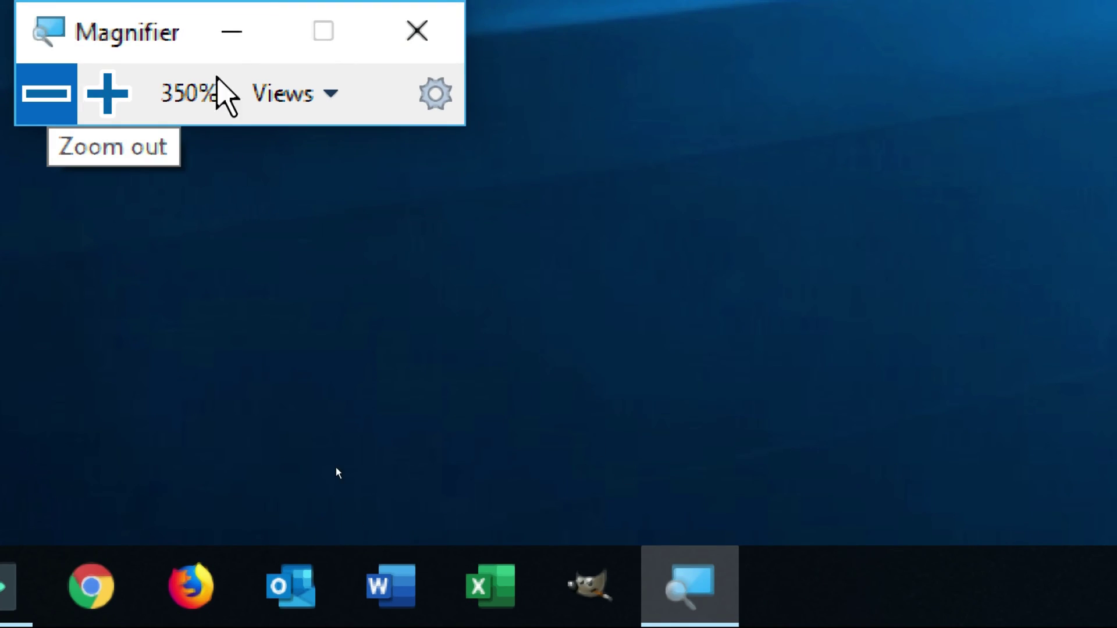
left_click_drag(169, 35, 491, 249)
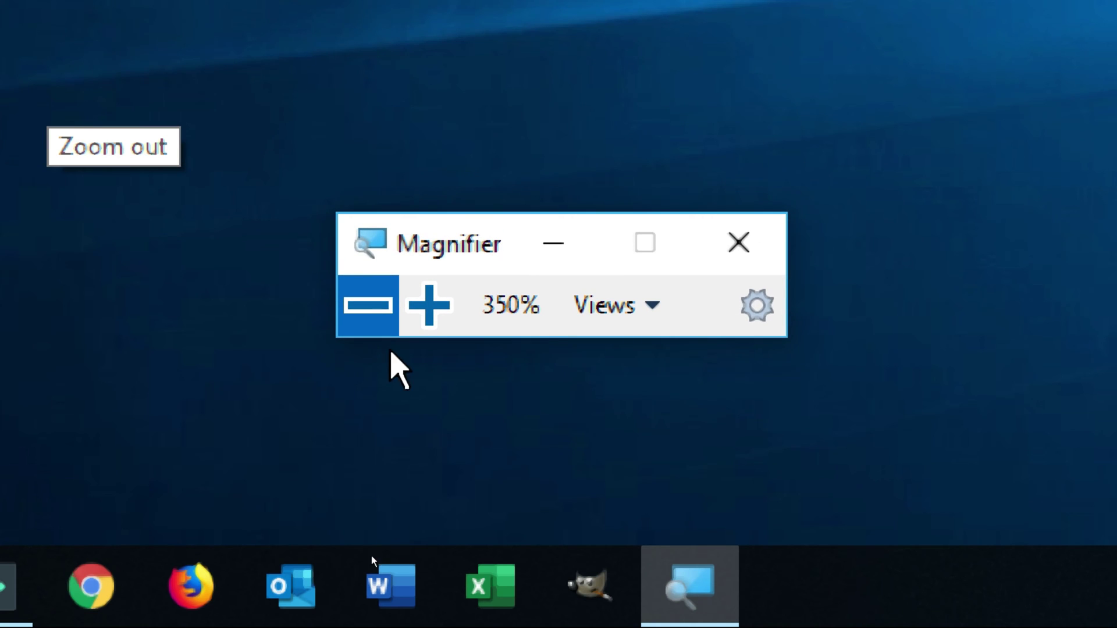
left_click(346, 316)
left_click(346, 316)
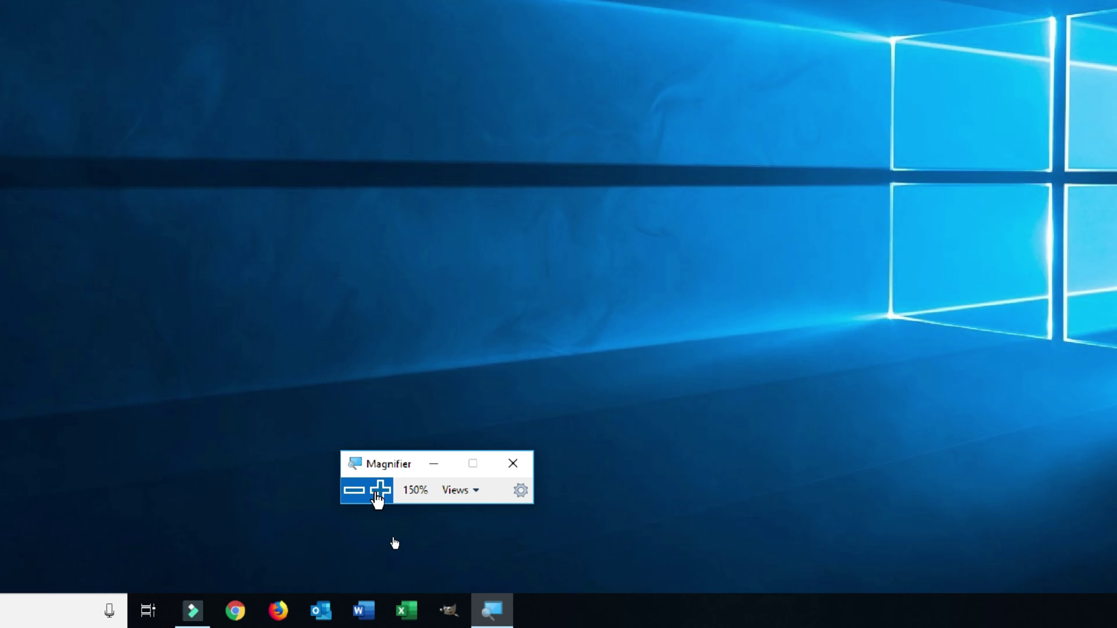
Raise magnification step by step to 650% and keep the Full screen view.
left_click(380, 491)
left_click(380, 491)
left_click(380, 490)
left_click(378, 492)
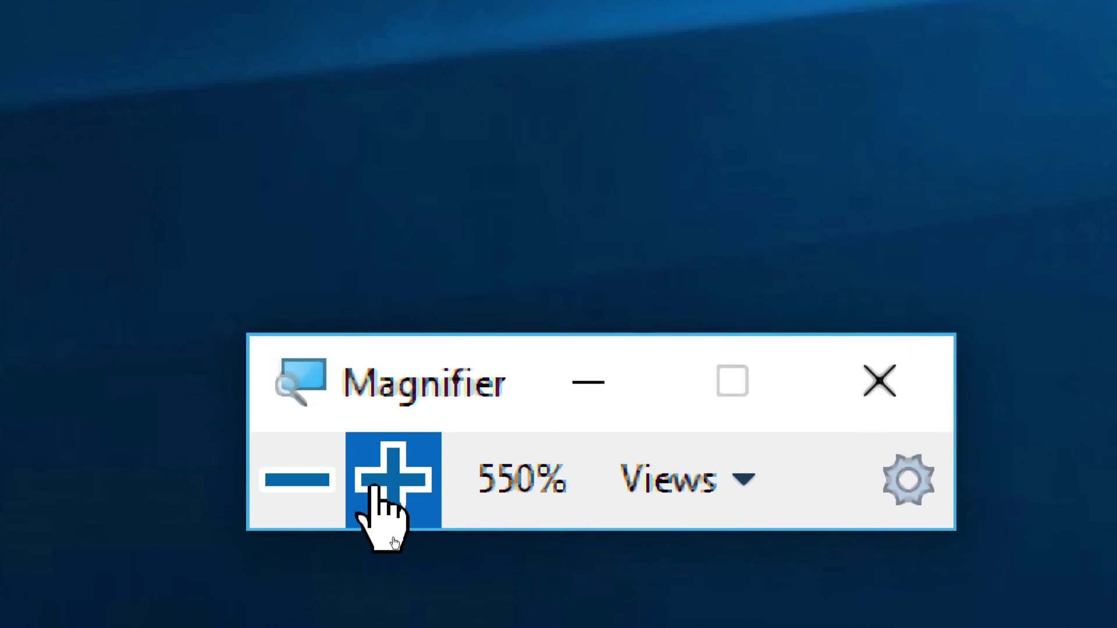
left_click(378, 492)
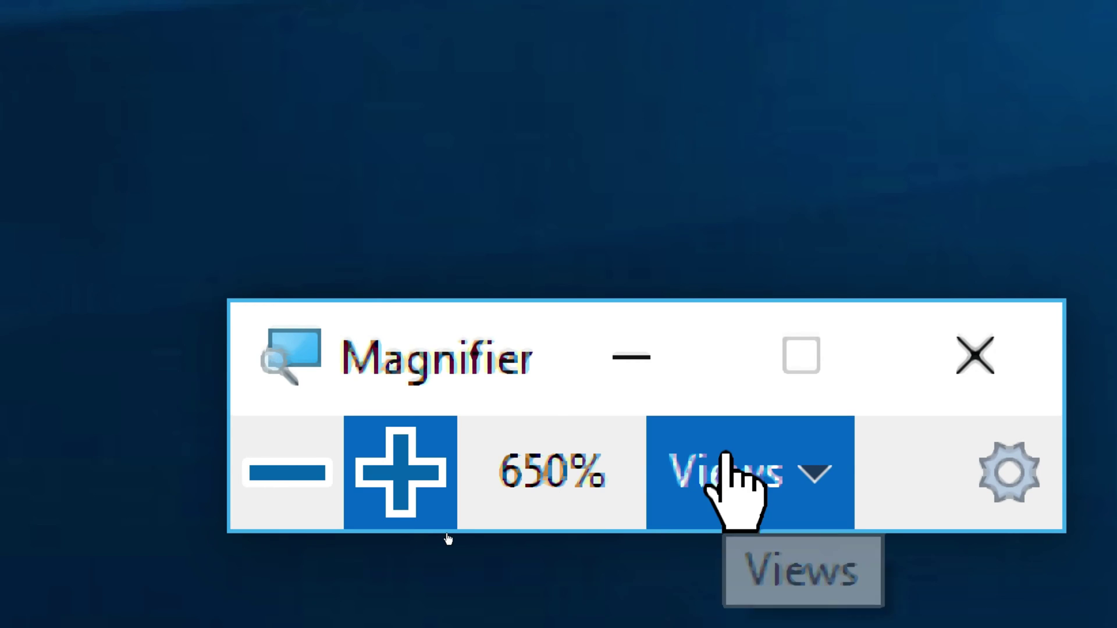
left_click(782, 501)
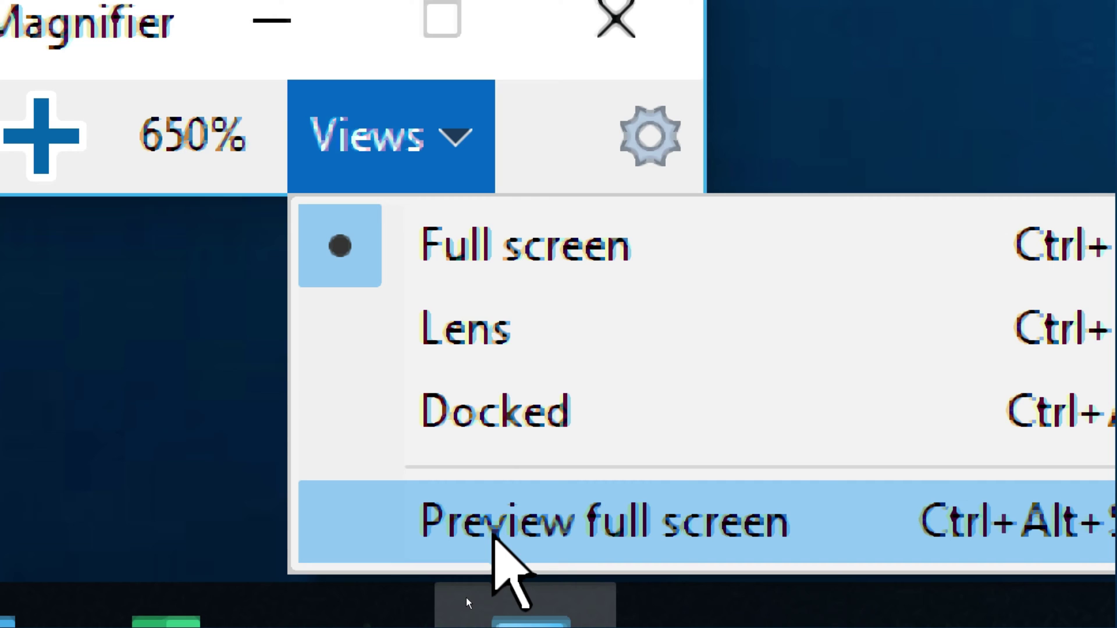
left_click(548, 249)
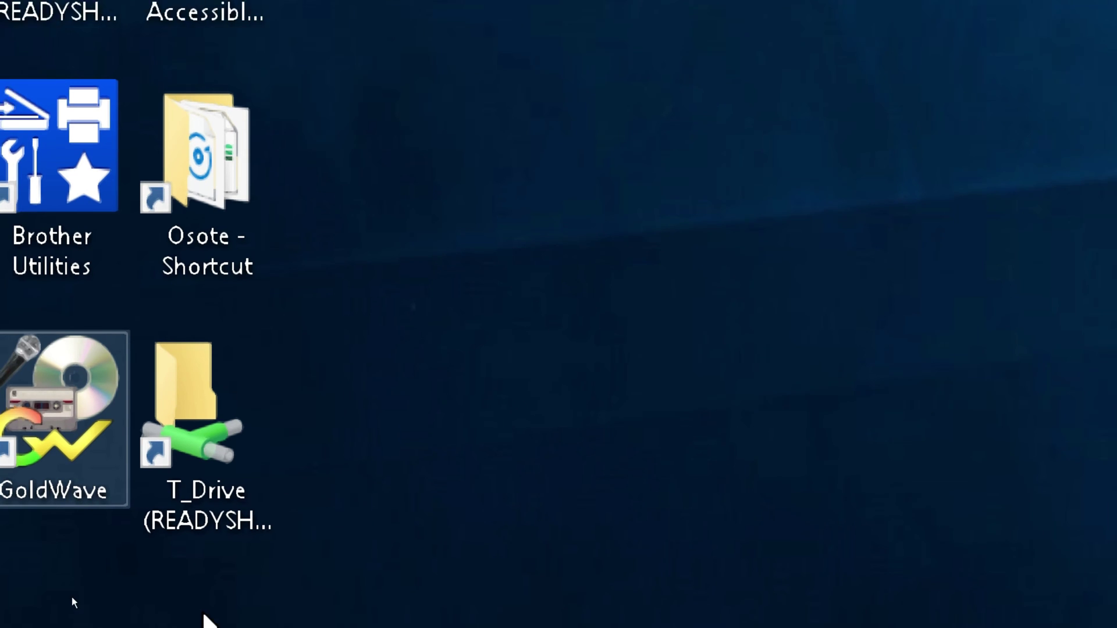
key("super+minus")
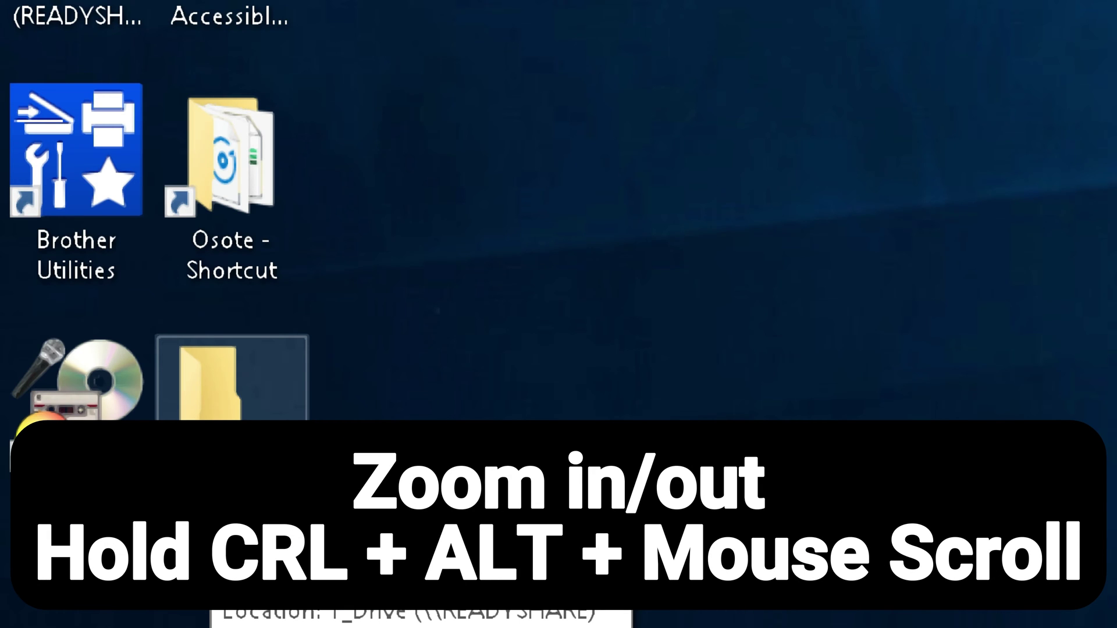
Zoom out to the whole desktop, then zoom back in around the GoldWave and T_Drive shortcuts.
scroll(232, 378, "up", 6, "ctrl+alt")
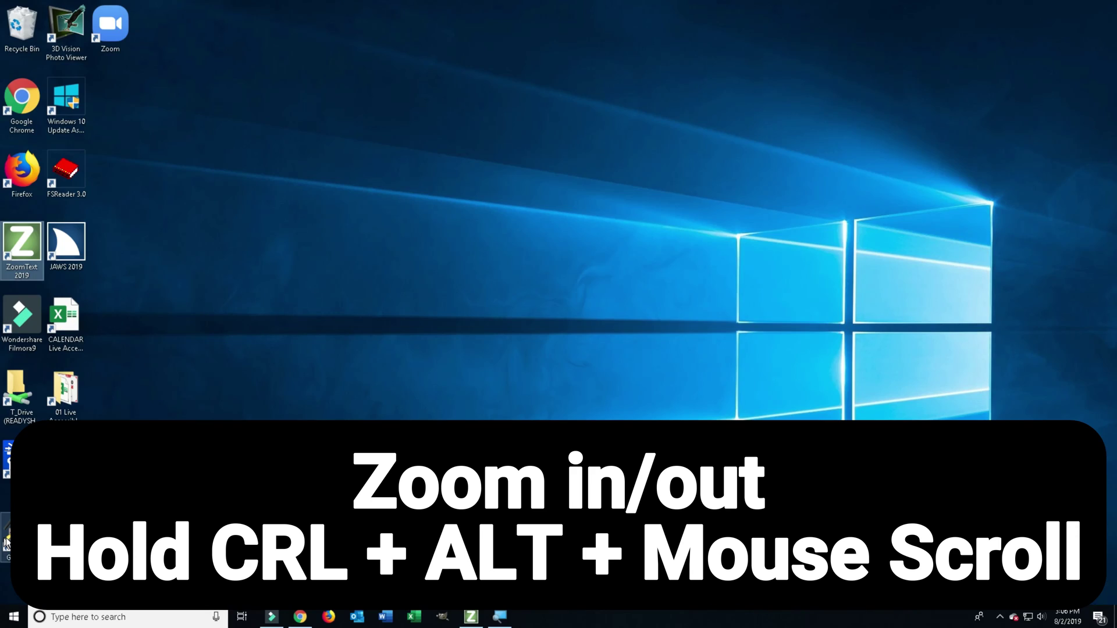
scroll(6, 541, "up", 4, "ctrl+alt")
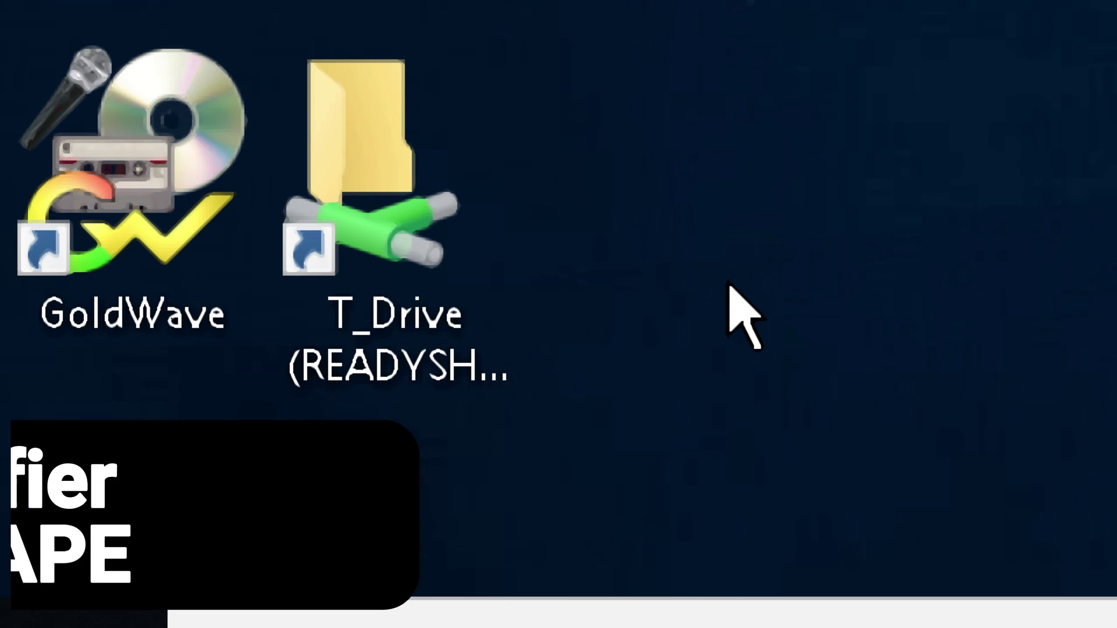
Return the desktop to normal size, then toggle inverted colours on with Ctrl+Alt+I and off again.
key("super+Escape")
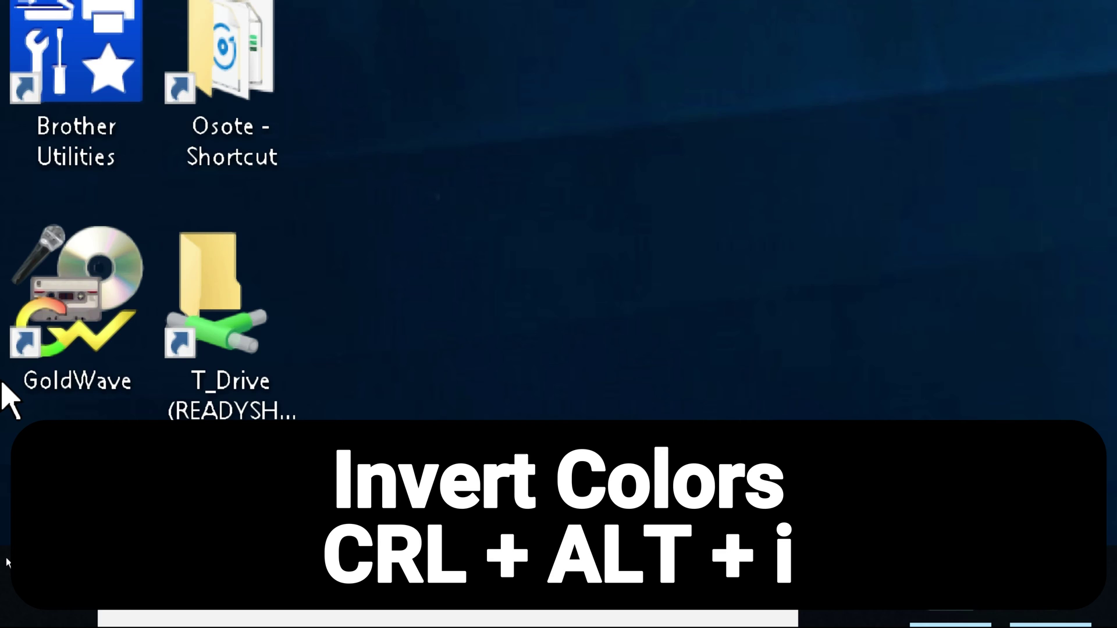
key("ctrl+alt+i")
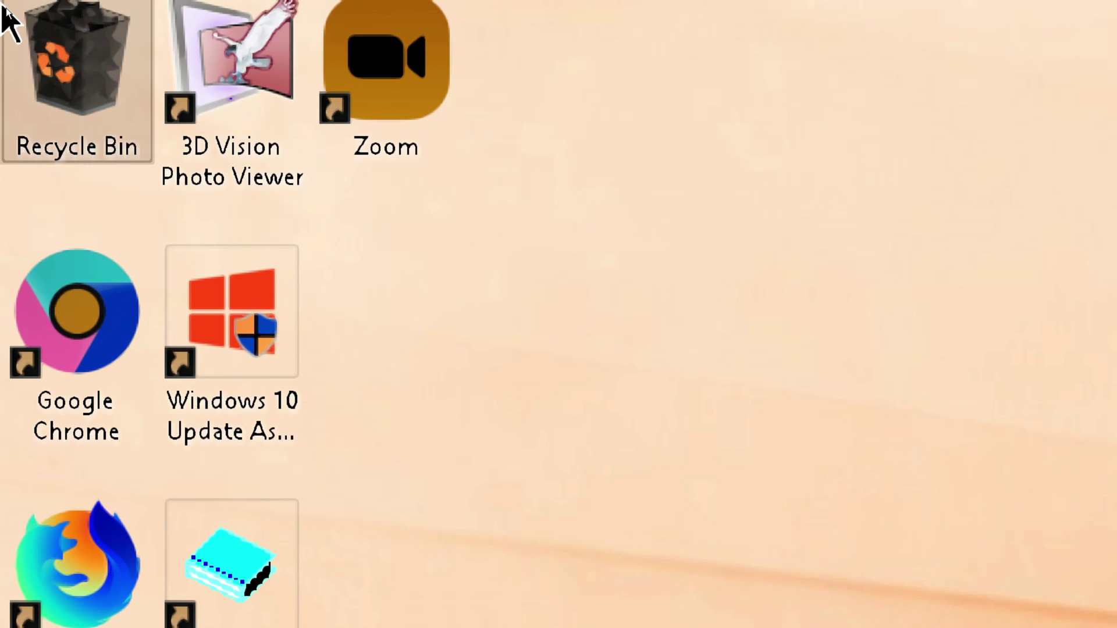
key("ctrl+alt+i")
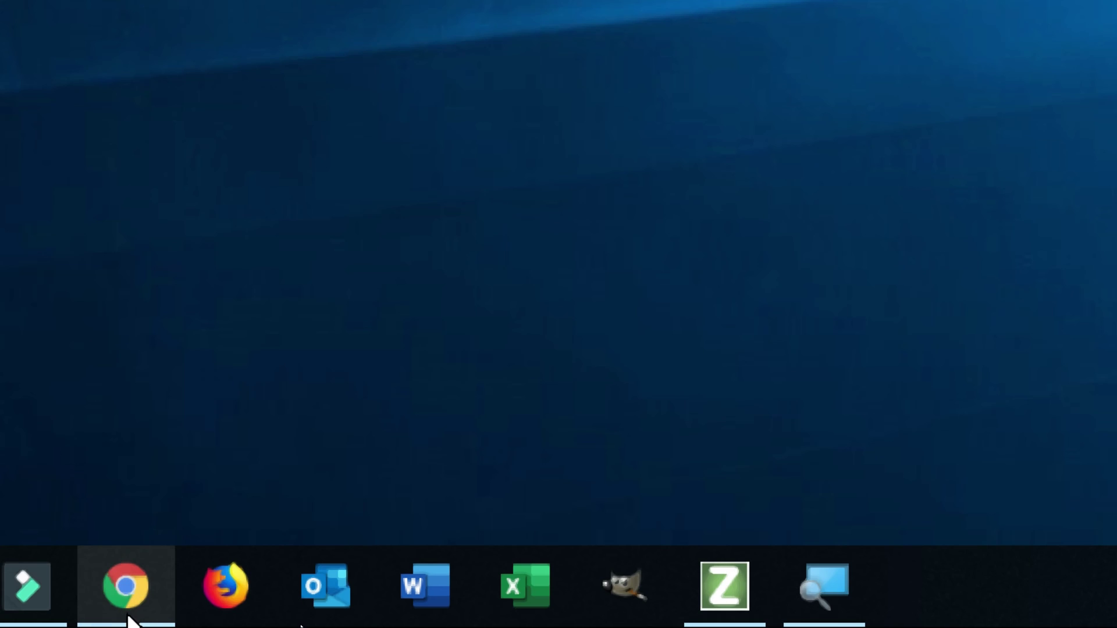
Switch to Chrome and scroll the Live Accessible Facebook page down to its Posts section.
left_click(127, 618)
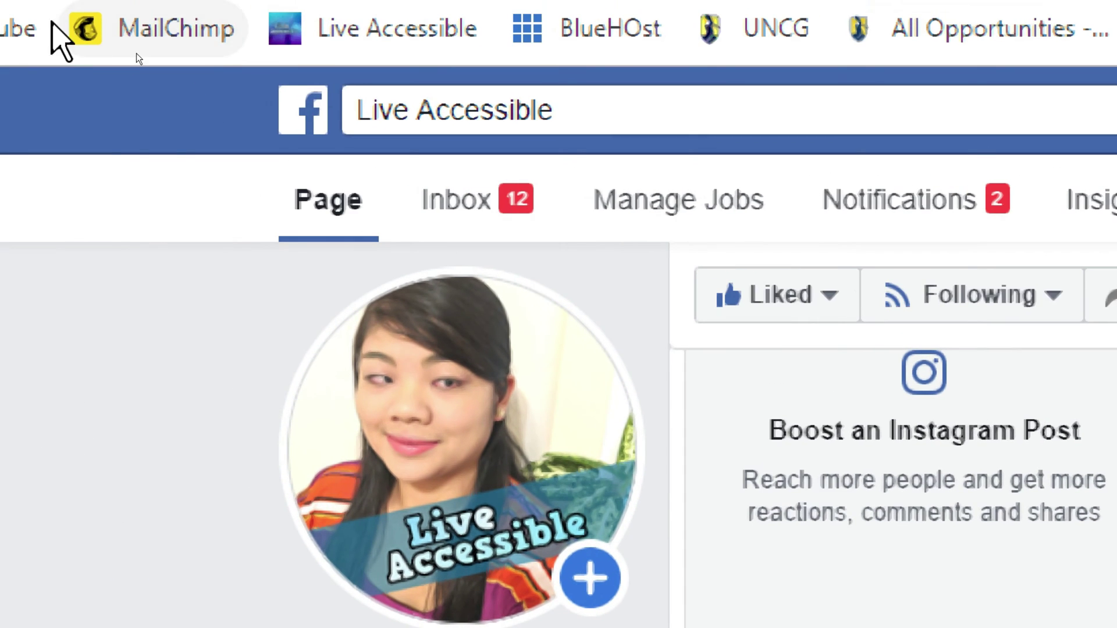
scroll(792, 419, "down", 6)
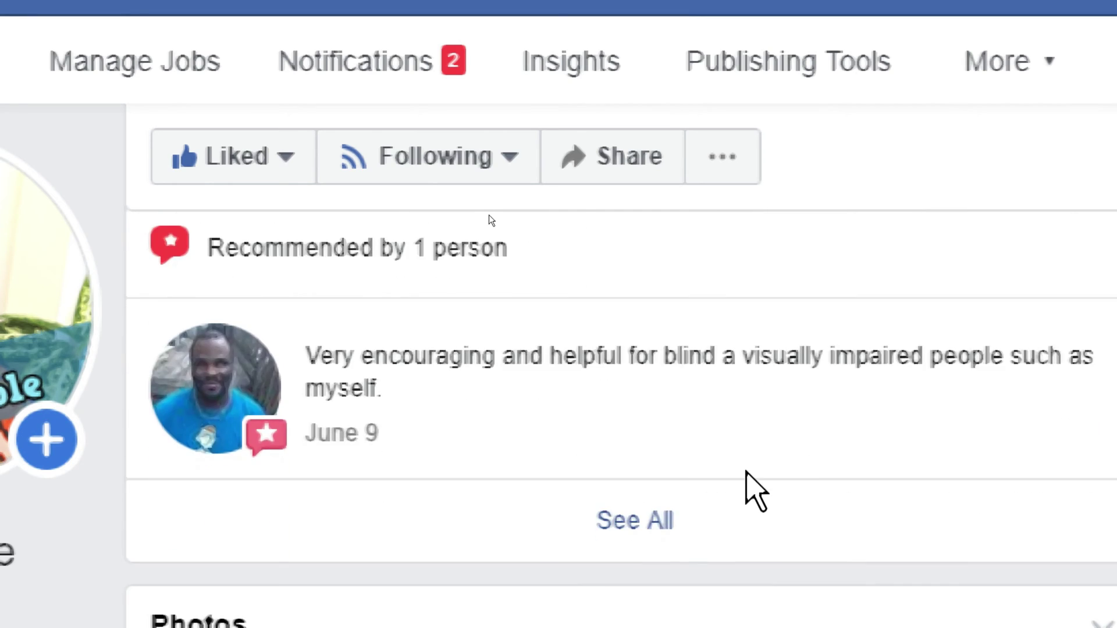
scroll(750, 470, "down", 10)
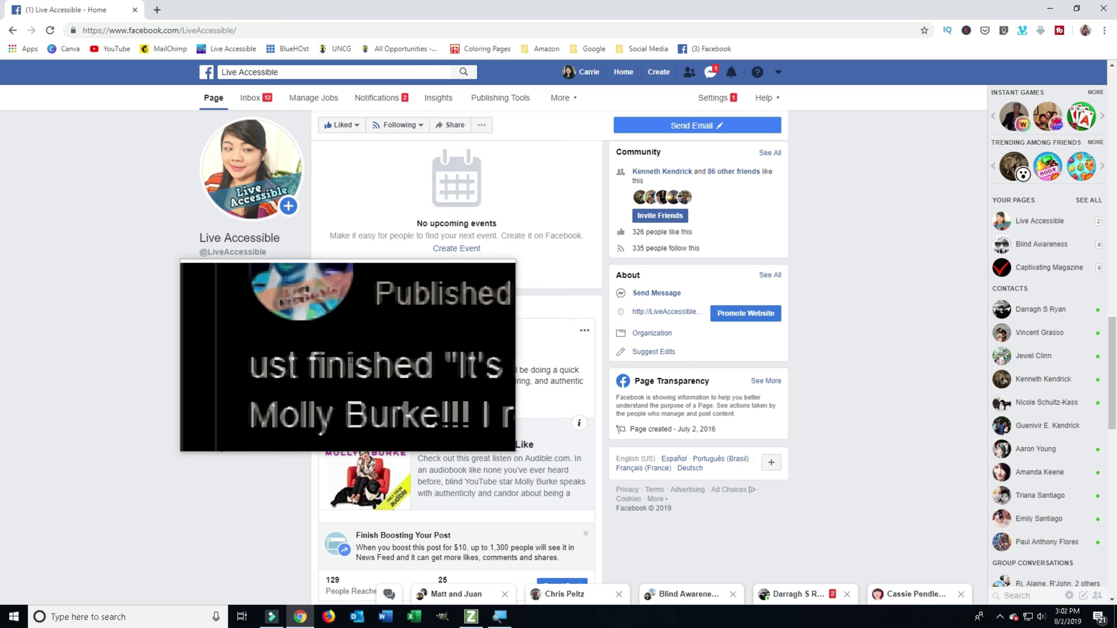
Zoom the lens in, out, and in again over the post text, then toggle inverted colours.
key("super+plus")
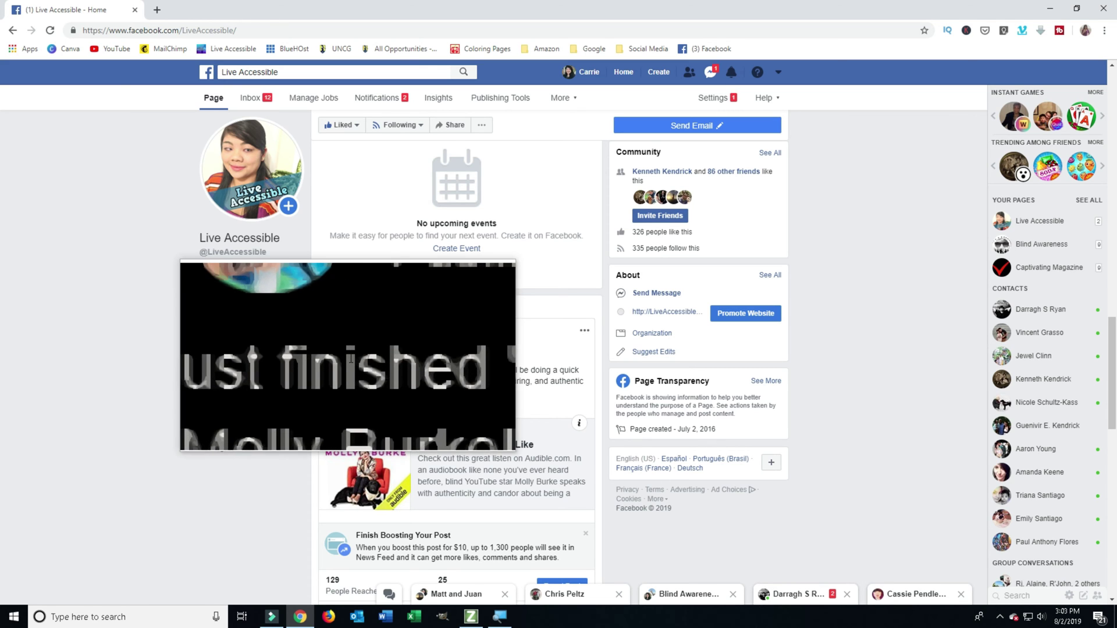
key("super+minus")
key("super+minus")
key("super+minus")
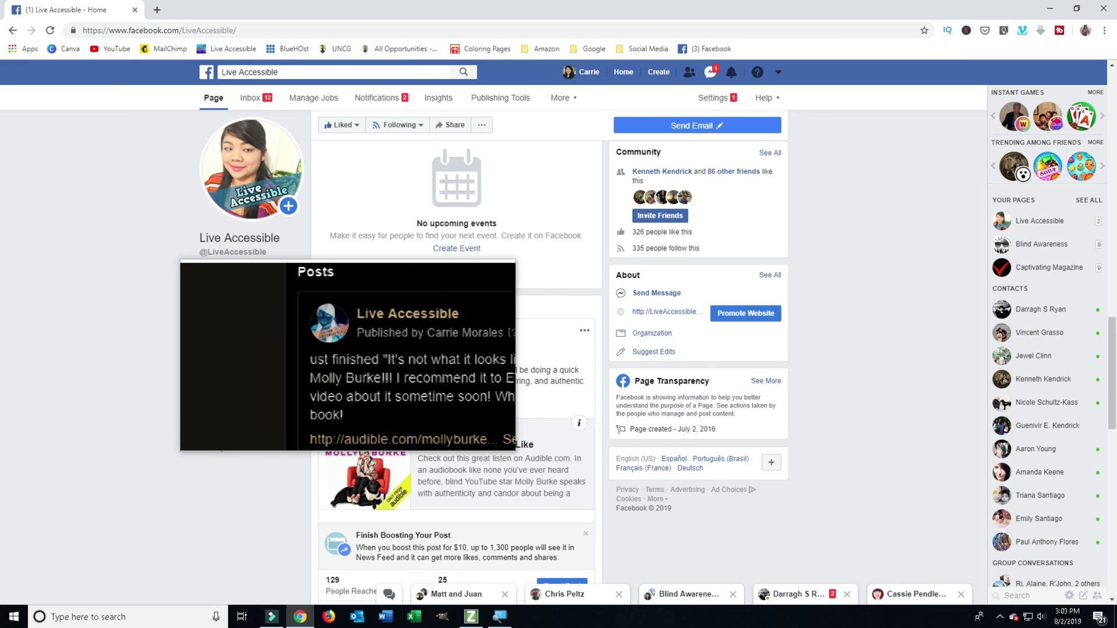
key("super+plus")
key("ctrl+alt+i")
key("ctrl+alt+i")
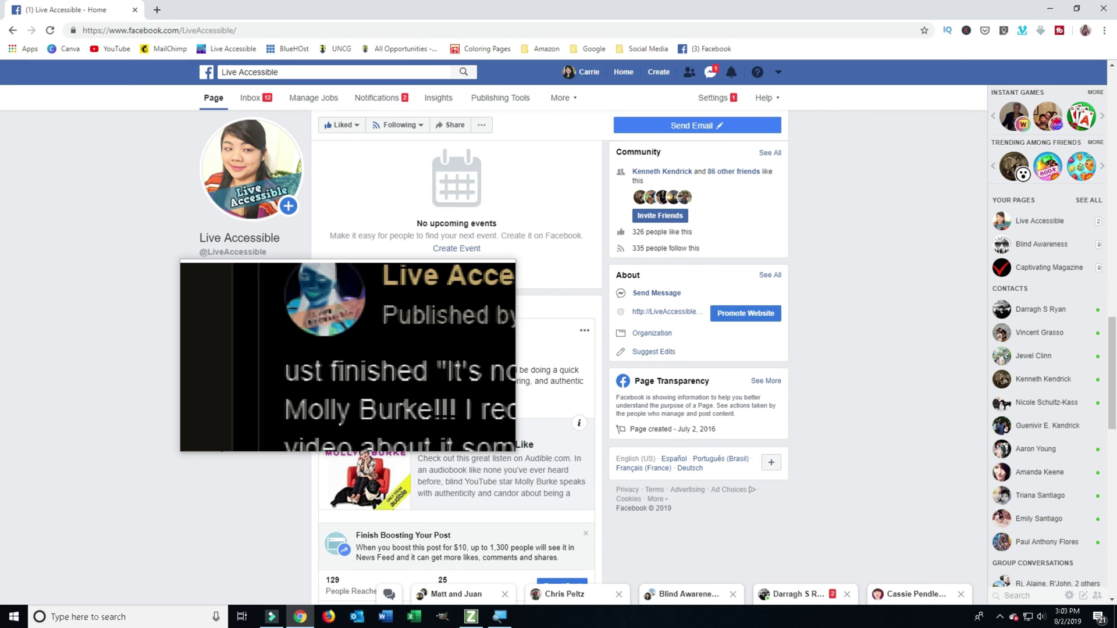
Switch from the lens to the docked magnifier and toggle inverted colours on and off.
key("ctrl+alt+d")
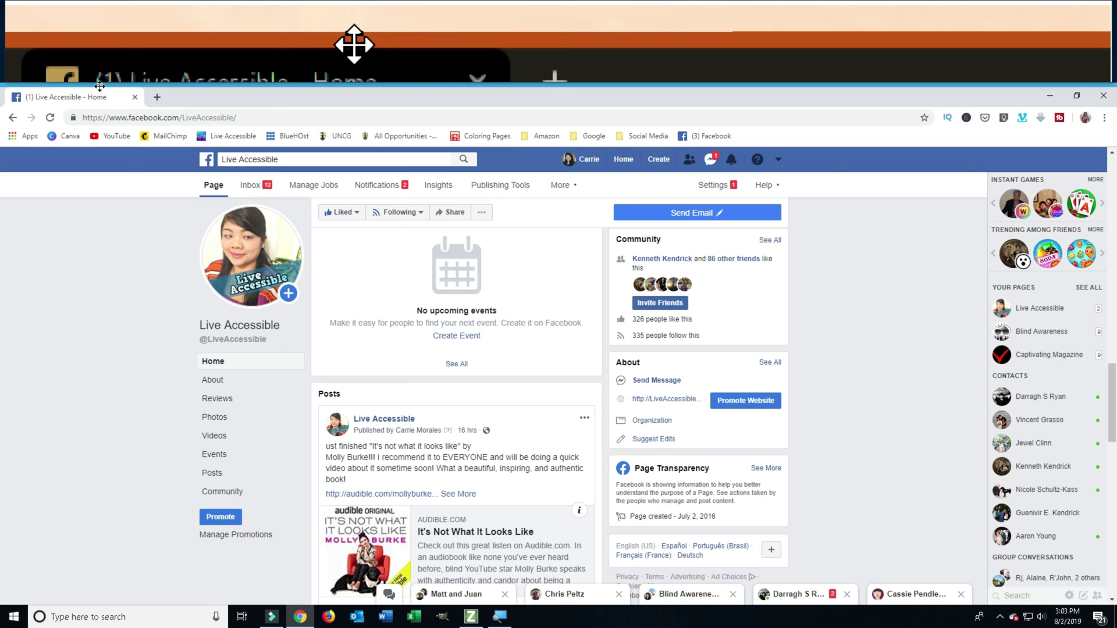
key("ctrl+alt+i")
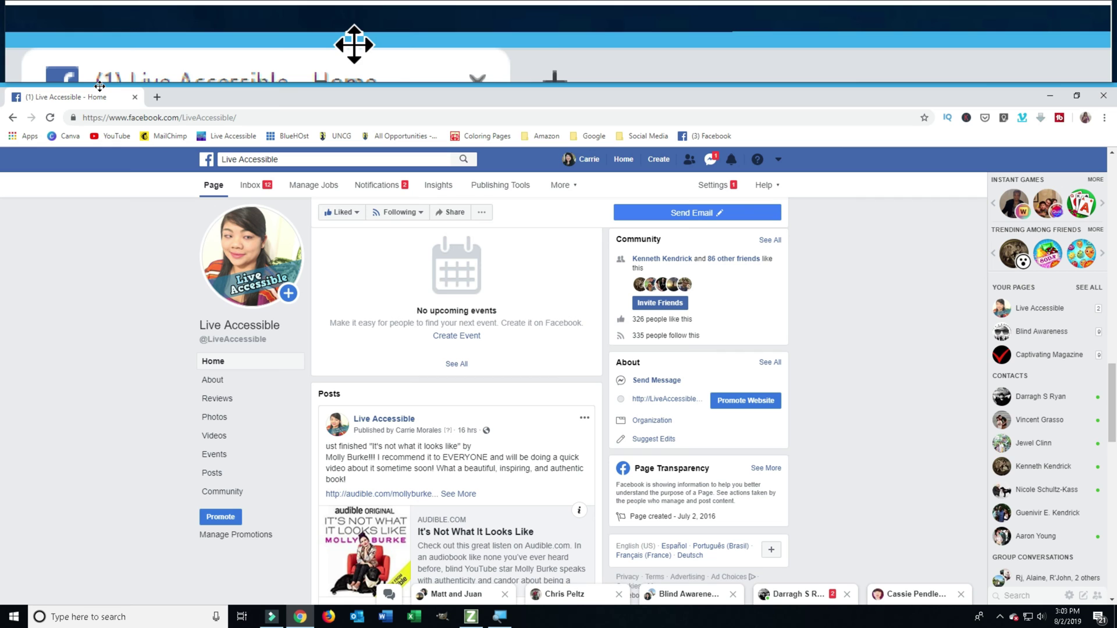
key("ctrl+alt+i")
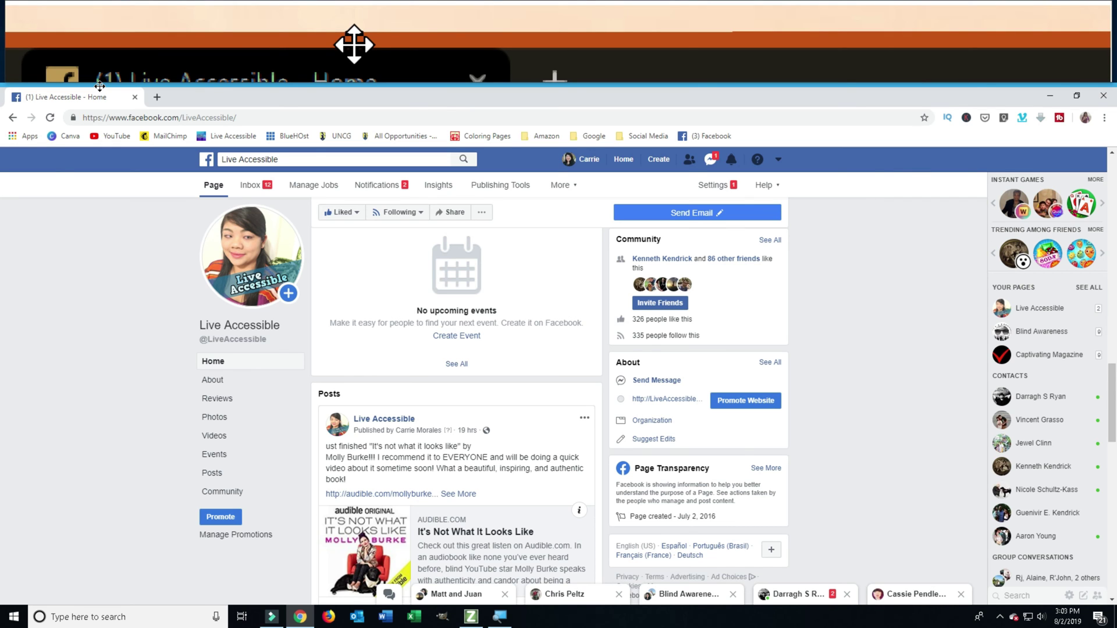
Drag the docked pane's lower edge down to make it taller, then scroll the page.
left_click_drag(99, 86, 107, 342)
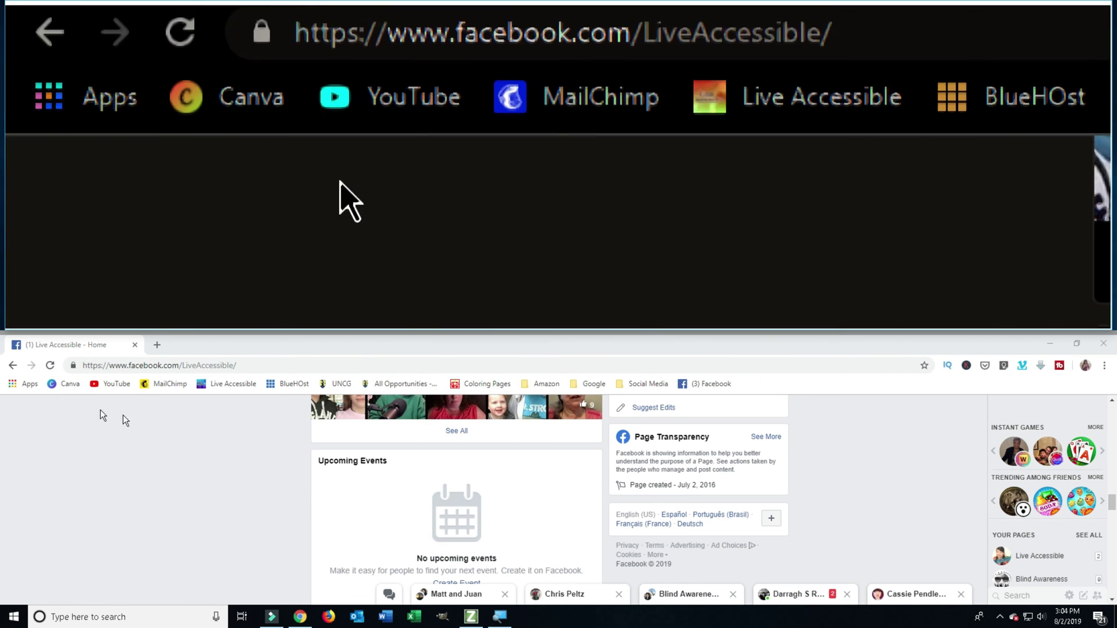
scroll(372, 508, "up", 4)
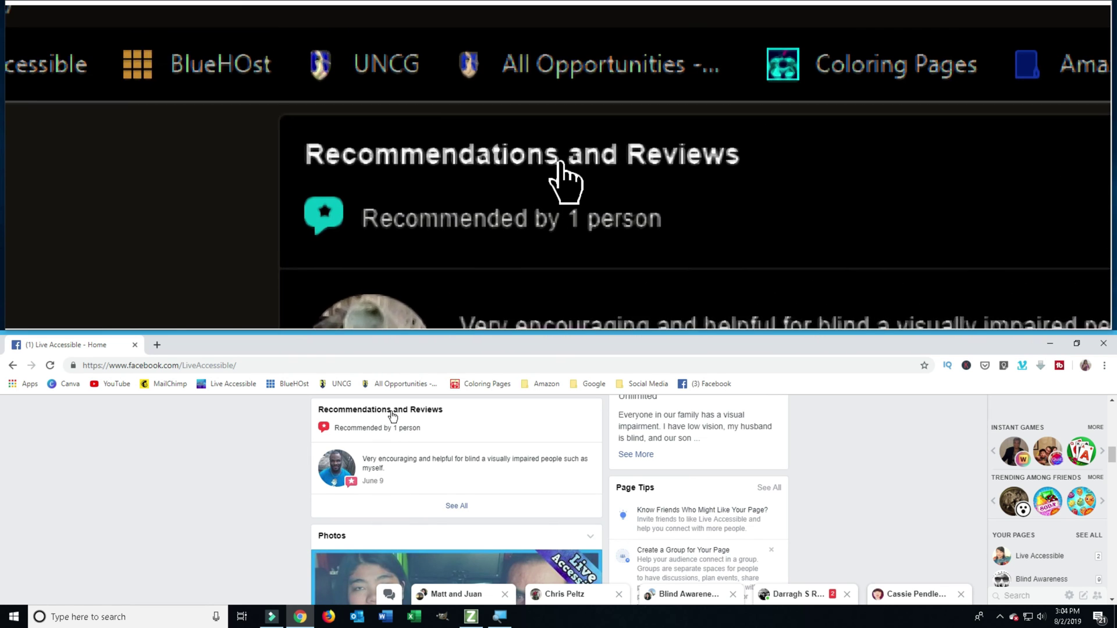
scroll(383, 422, "up", 3)
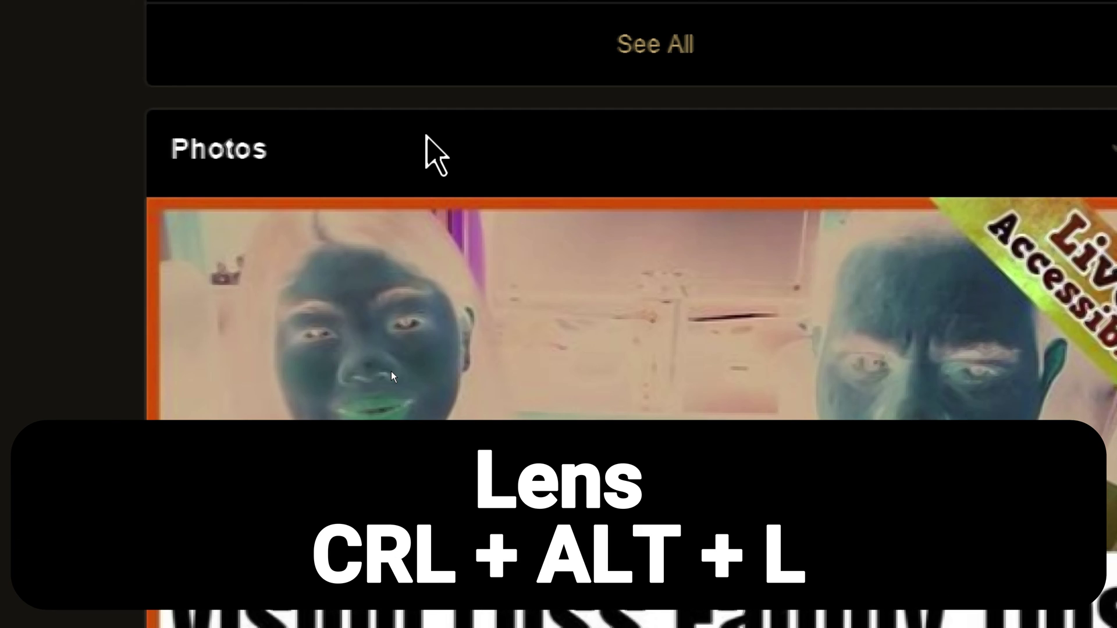
Switch to Lens, then Docked, then Full screen view, and temporarily zoom out with Ctrl+Alt+Space.
key("ctrl+alt+l")
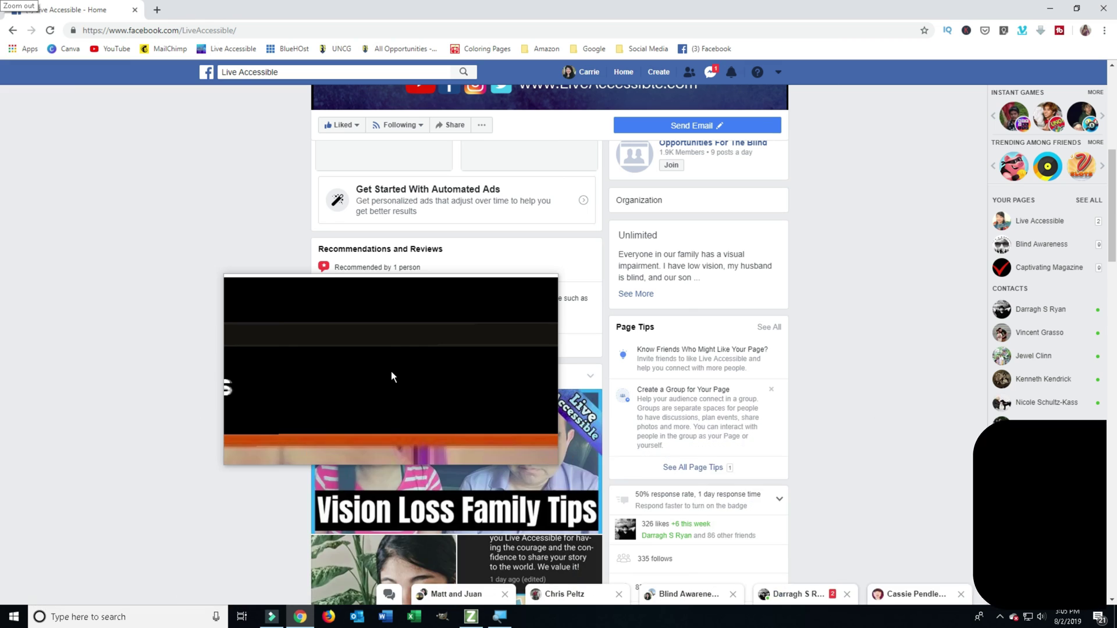
key("ctrl+alt+d")
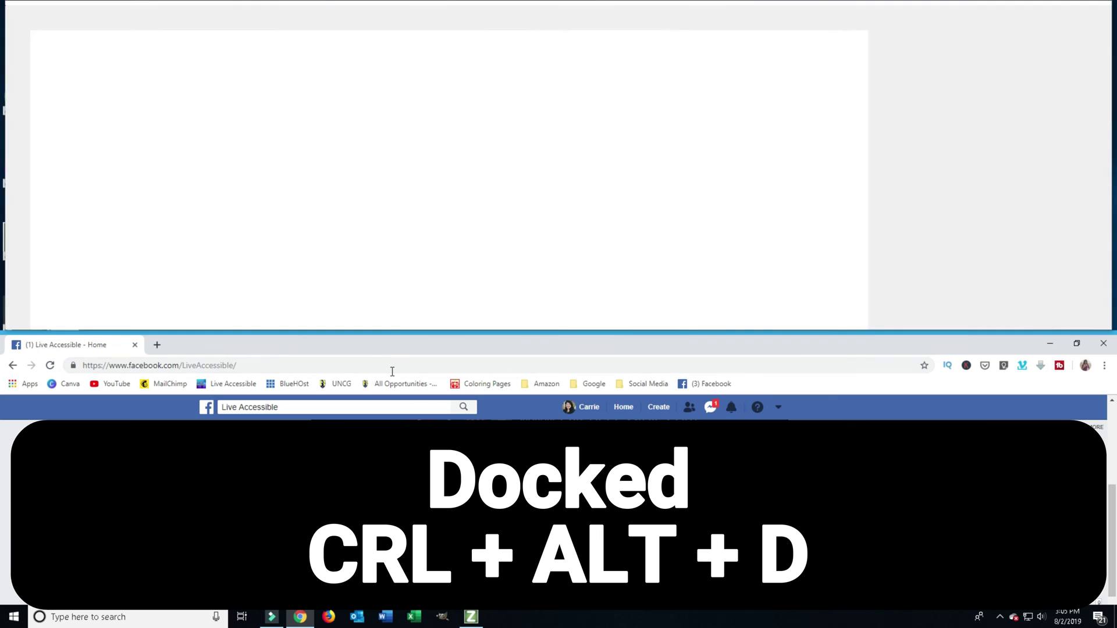
key("ctrl+alt+f")
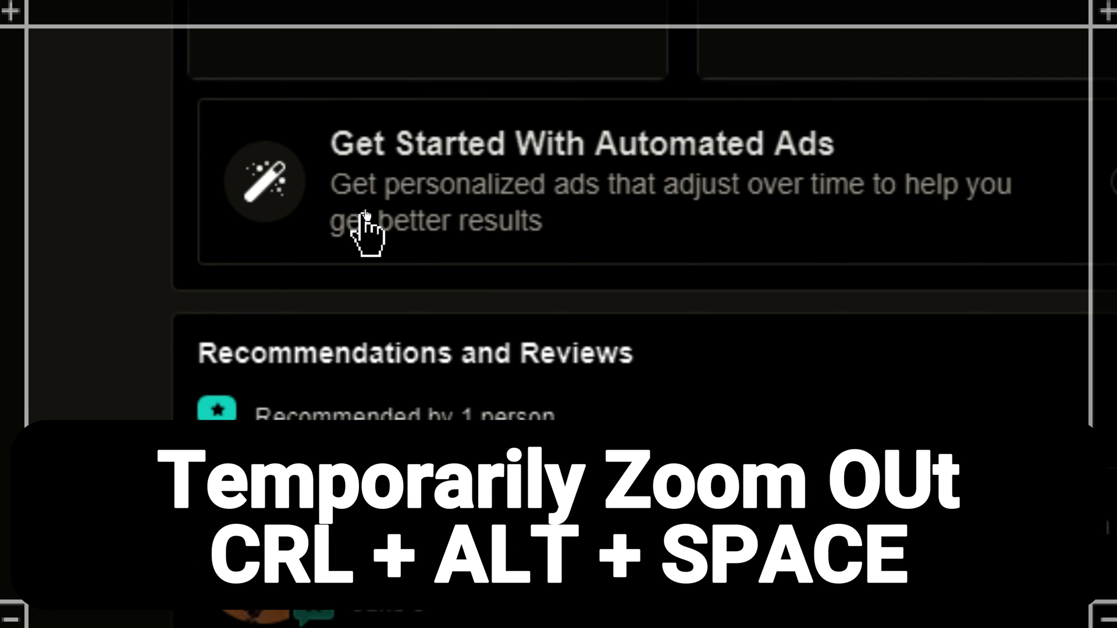
key("ctrl+alt+space")
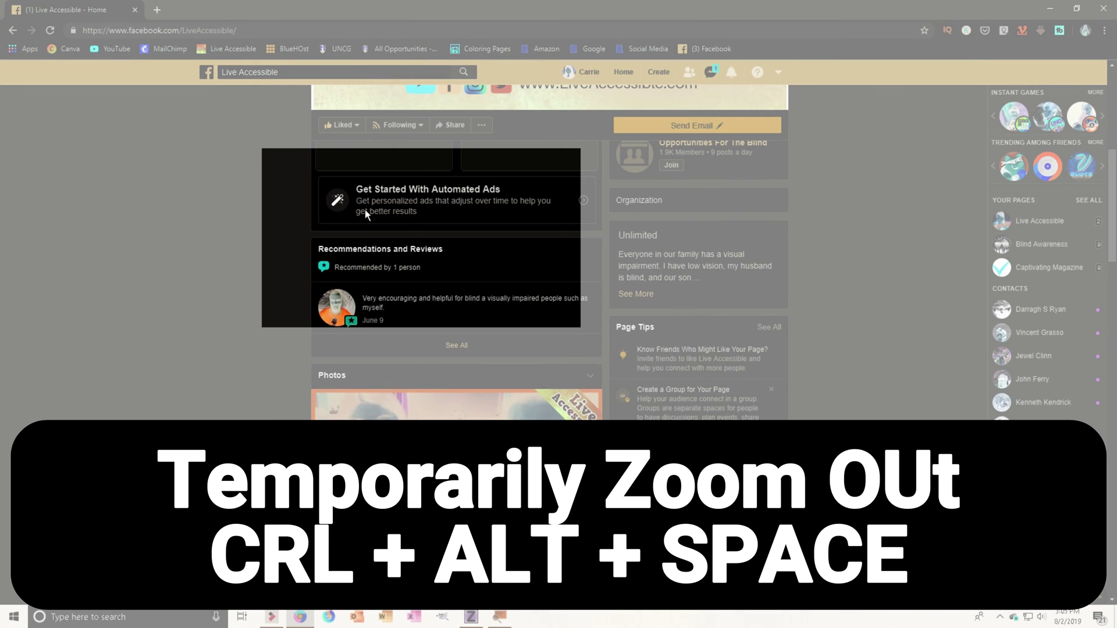